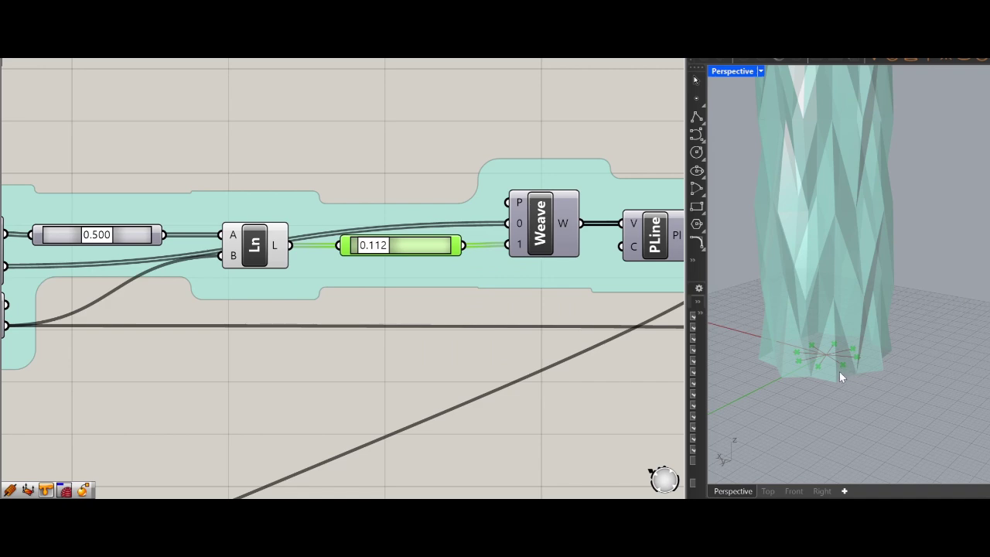
Examine the tower's faceted form from several angles, from its base to its full height
scroll(838, 382, down, 6)
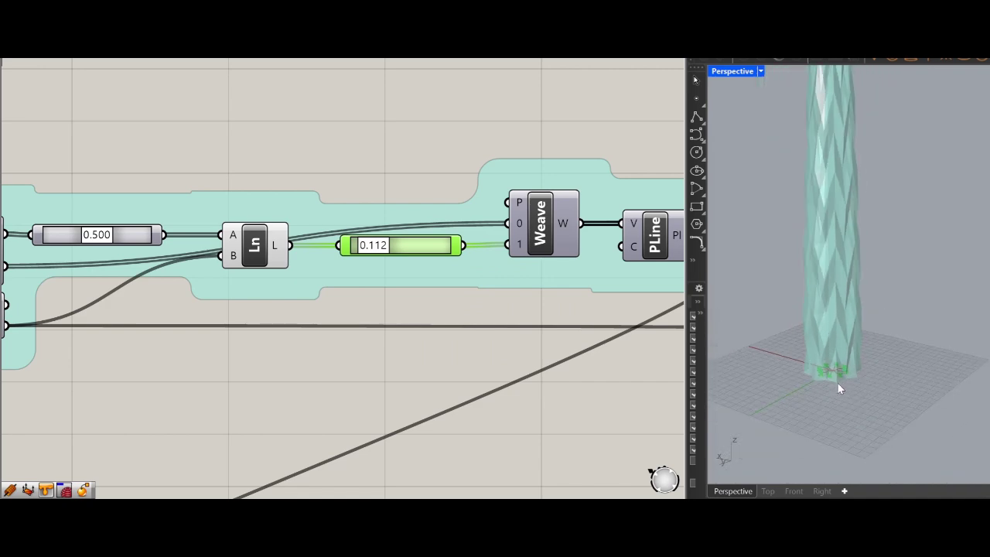
right_drag(826, 419, 822, 410)
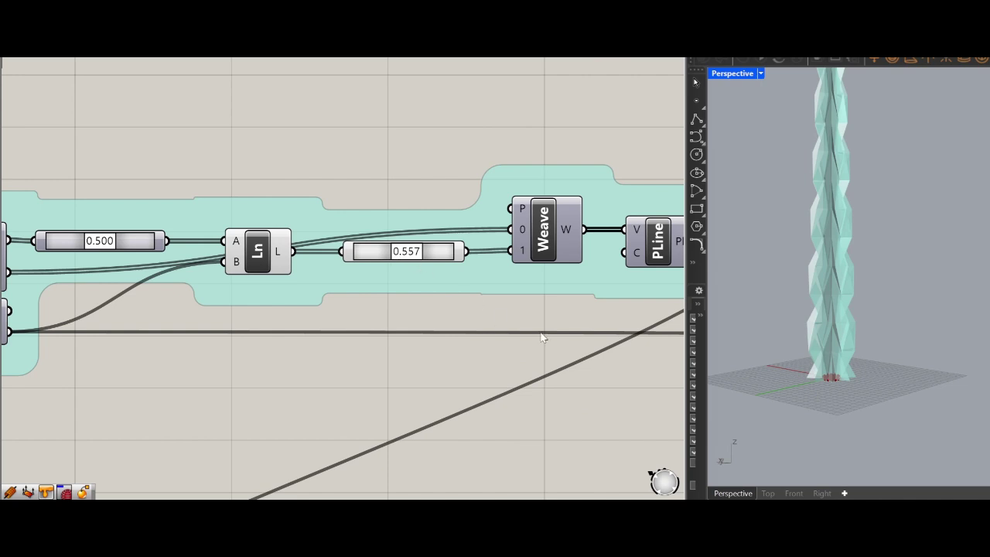
right_drag(801, 400, 850, 370)
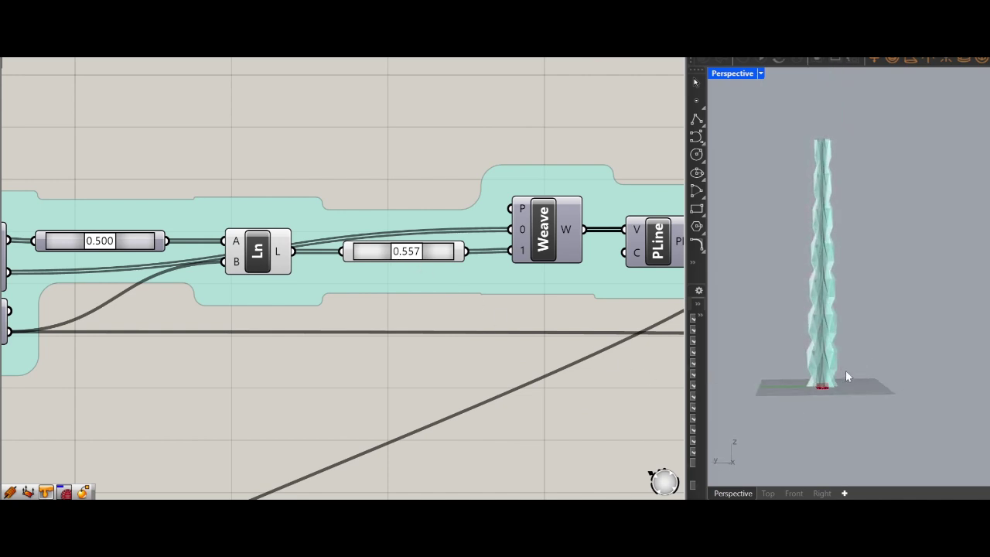
scroll(813, 419, up, 5)
right_drag(813, 419, 827, 462)
scroll(813, 417, up, 5)
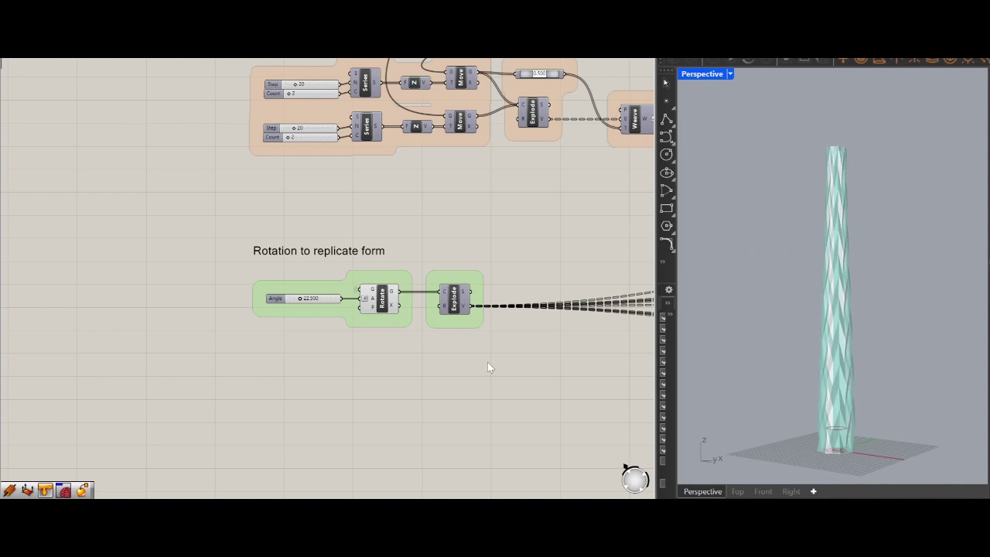
Preview the Rotate component that replicates the form and examine the effect of its angle on the tower
scroll(368, 310, up, 3)
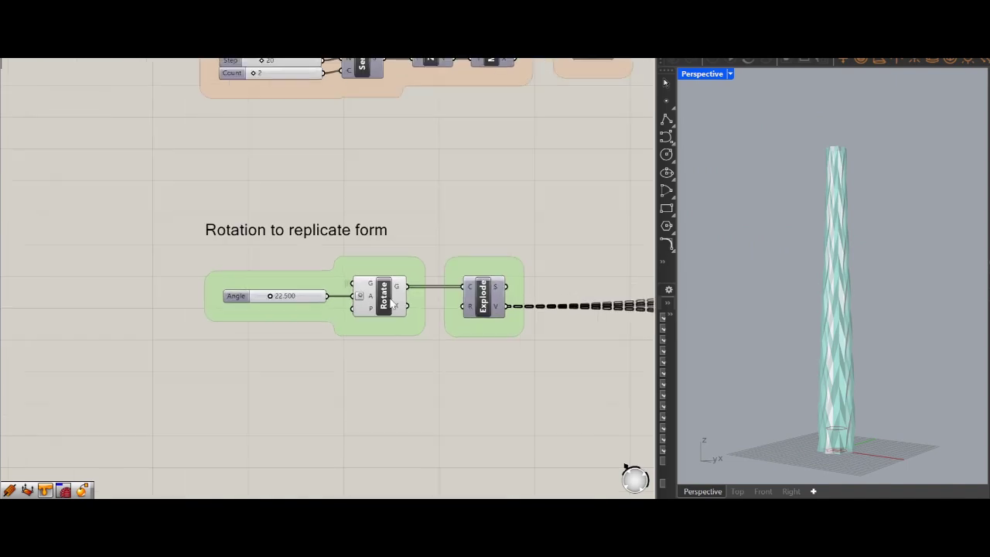
click(379, 298)
scroll(847, 438, up, 3)
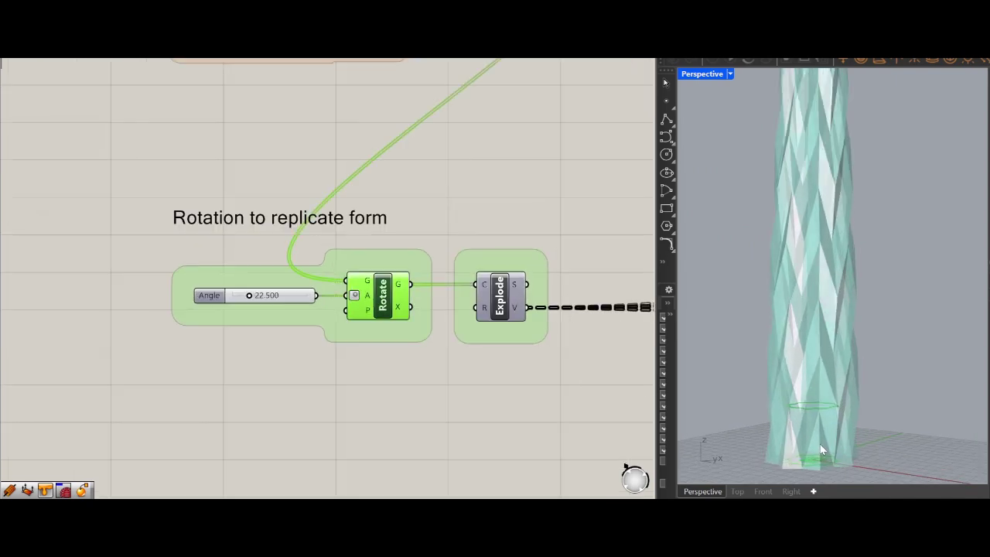
scroll(820, 442, down, 4)
scroll(837, 417, up, 2)
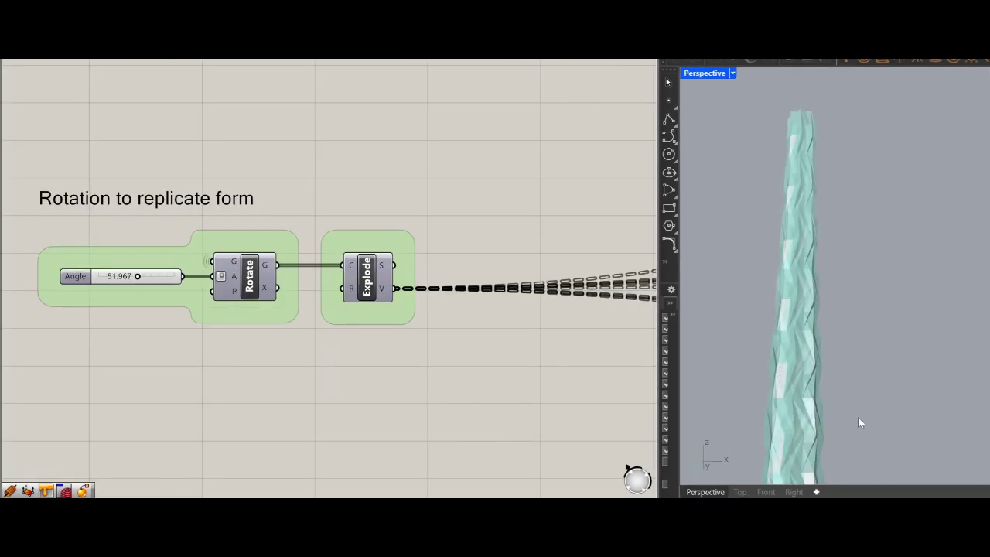
mouse_move(742, 390)
right_down()
mouse_move(831, 397)
mouse_move(754, 402)
right_up()
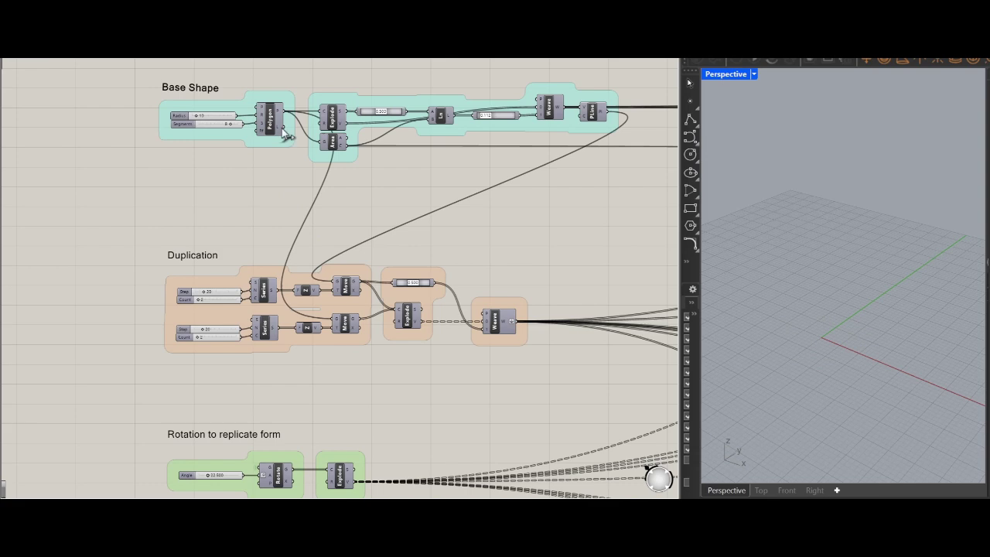
Preview the Base Shape polygon together with the points placed along its exploded edges, and clear the selection
click(282, 131)
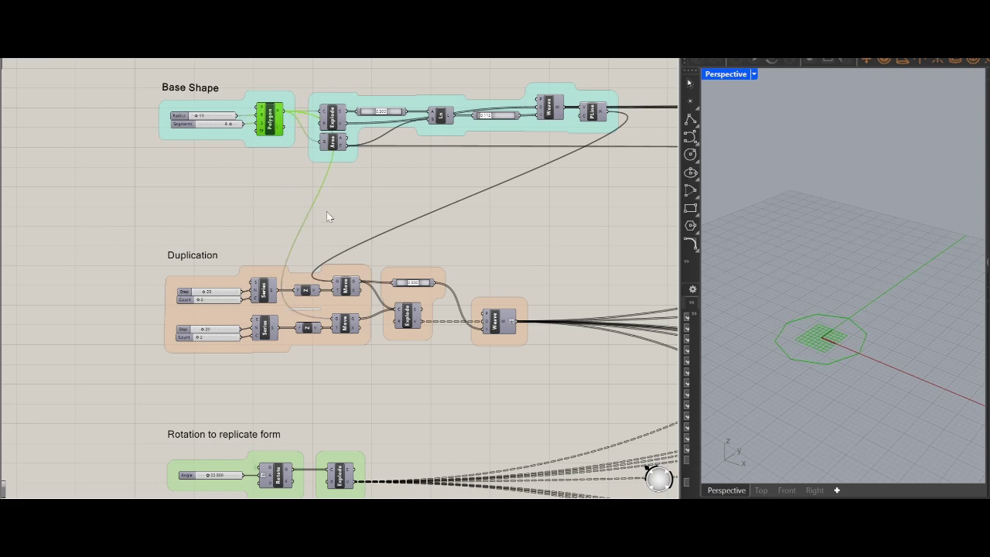
shift+click(399, 114)
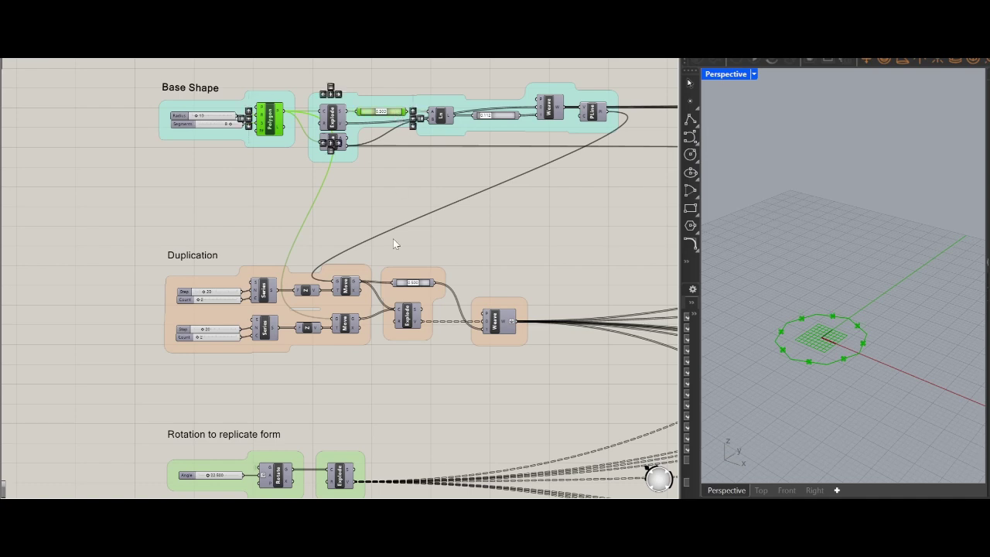
click(495, 219)
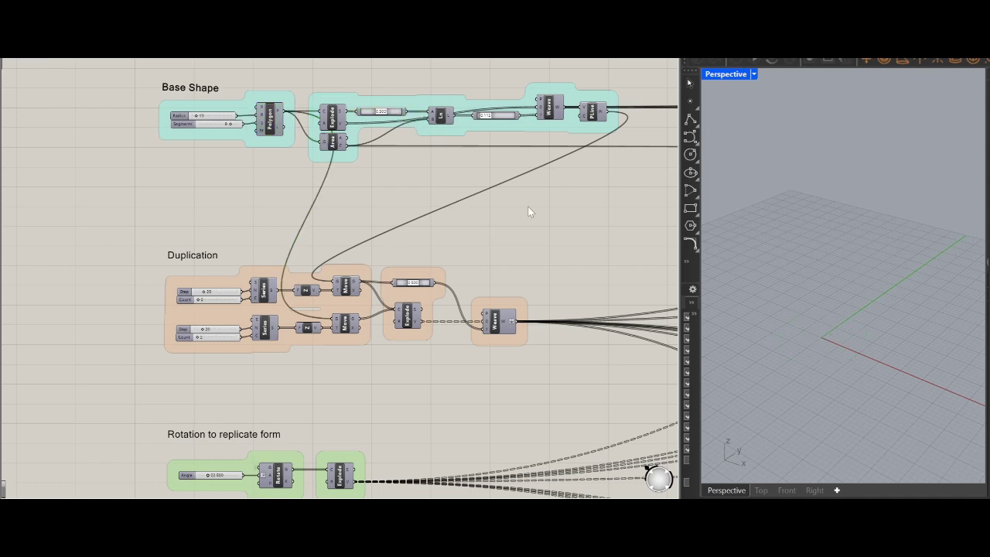
Preview the Base Shape's closed polyline and the woven points of the Duplication group one after the other
click(594, 114)
click(585, 224)
click(501, 324)
click(600, 240)
Preview the Duplication group's moved outlines together with their rotated copies, and inspect the Rotate component alone
click(346, 287)
shift+click(278, 484)
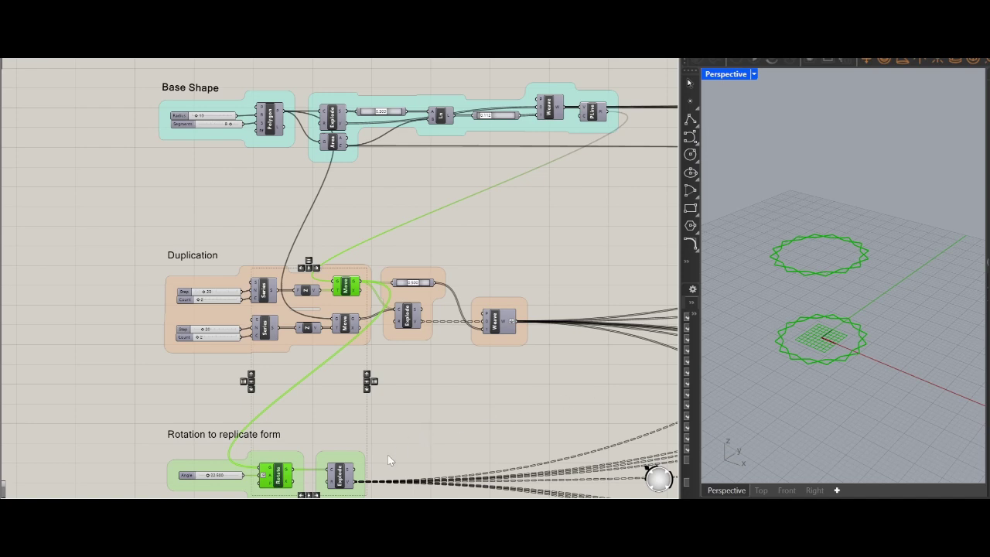
click(426, 432)
click(278, 475)
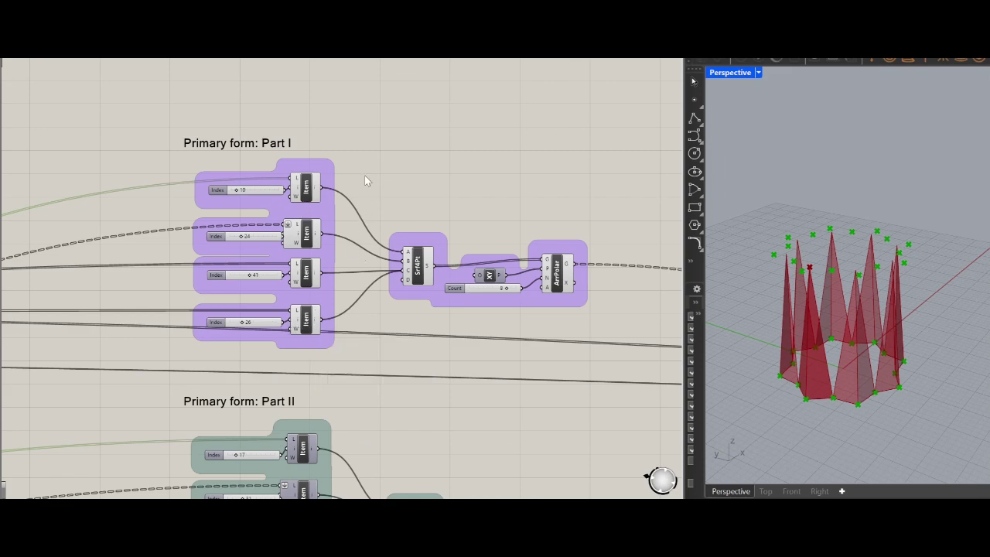
Preview Primary form Part I through its four list items, the four-point surface and its polar array
click(309, 189)
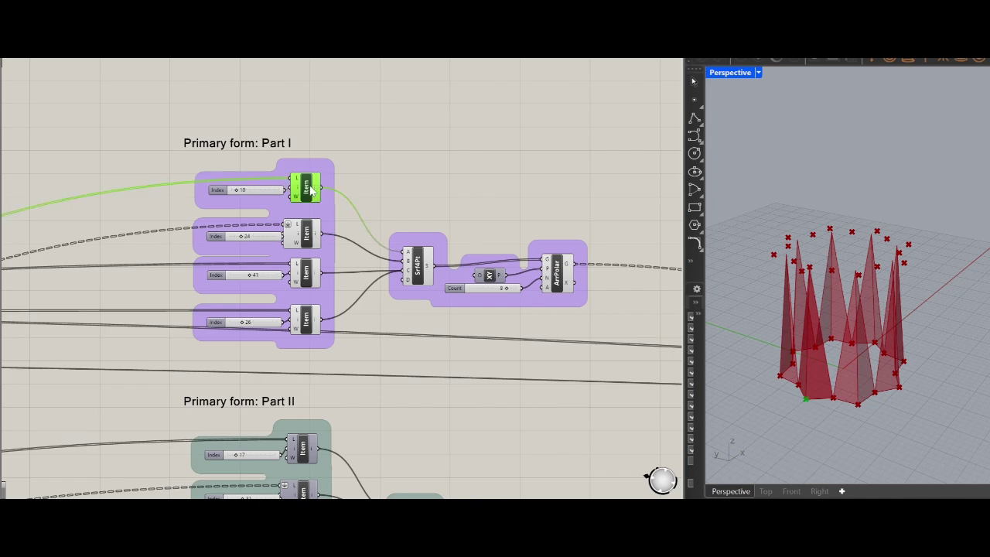
shift+click(313, 246)
shift+click(312, 282)
shift+click(312, 327)
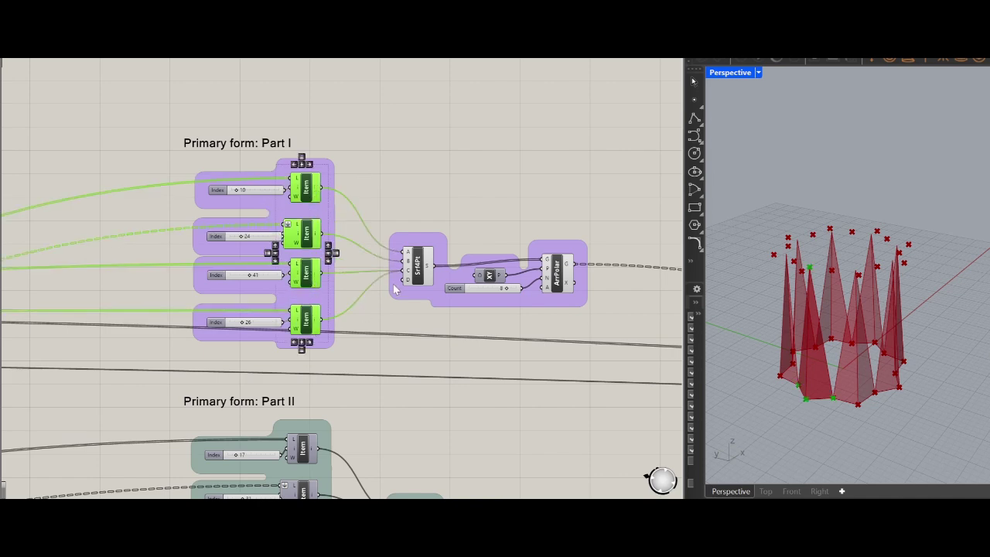
click(424, 270)
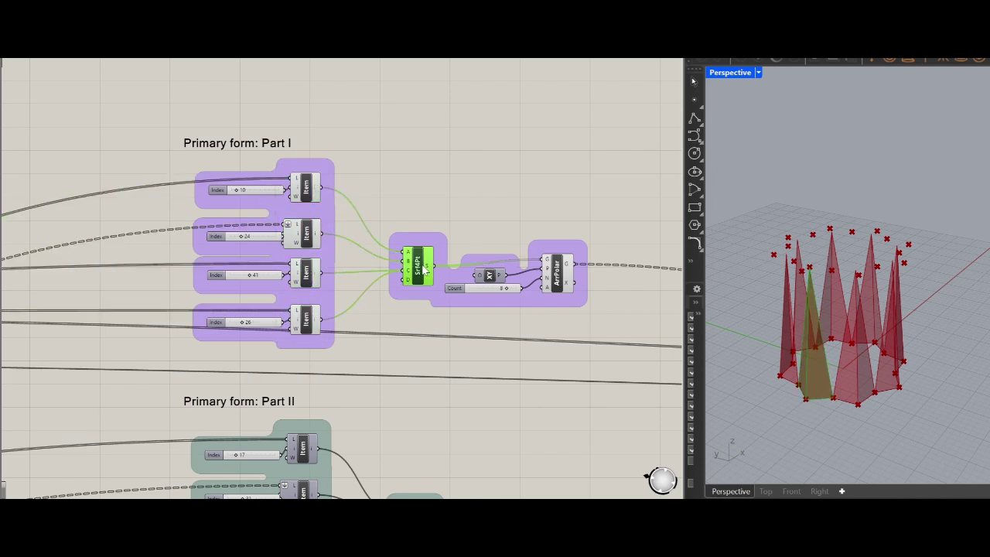
click(562, 287)
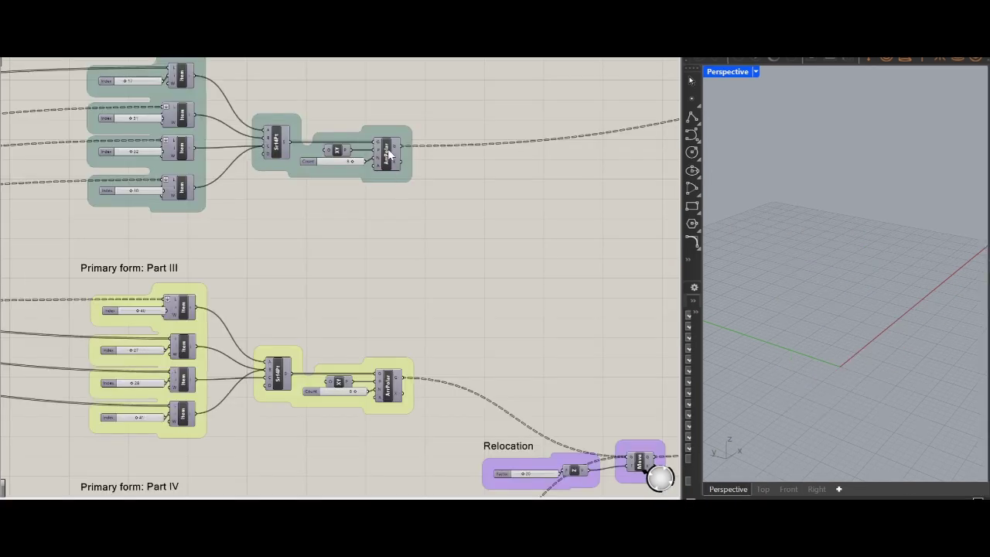
Preview the polar array of Primary form Part II together with the relocated surfaces of Part III
click(392, 157)
shift+click(637, 462)
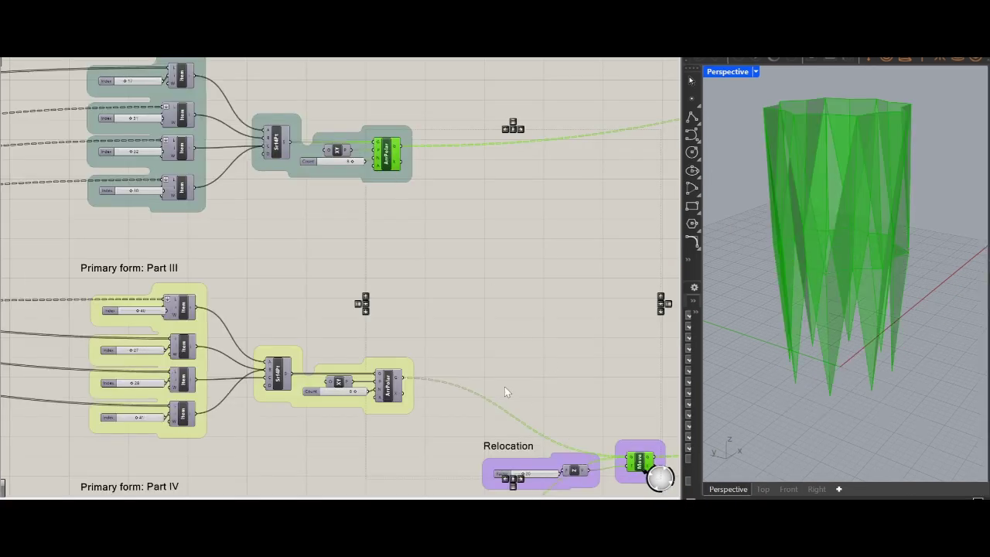
scroll(514, 391, down, 2)
scroll(504, 382, up, 1)
shift+click(440, 104)
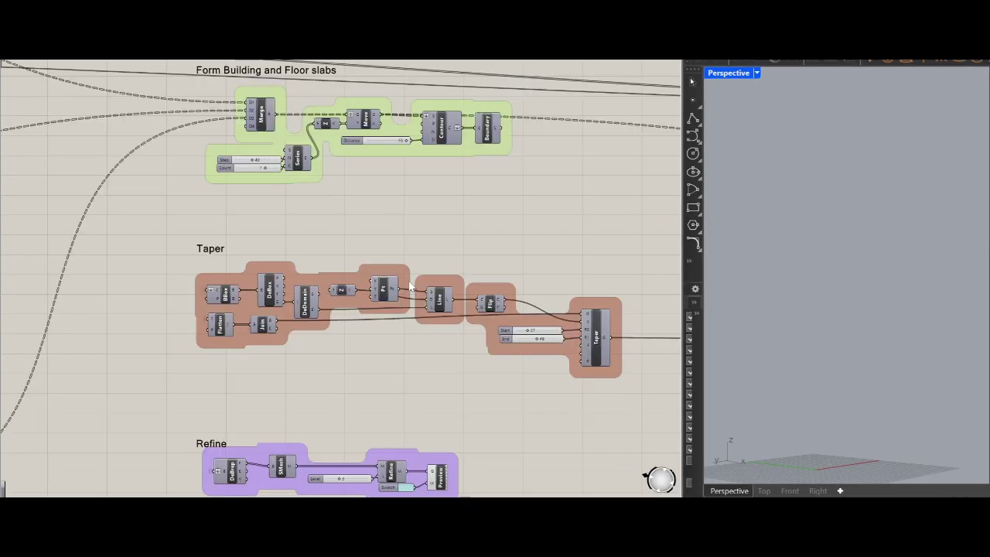
Preview the merged module, its stacked copies, and the contours and floor slab surfaces of the Form Building group
click(266, 114)
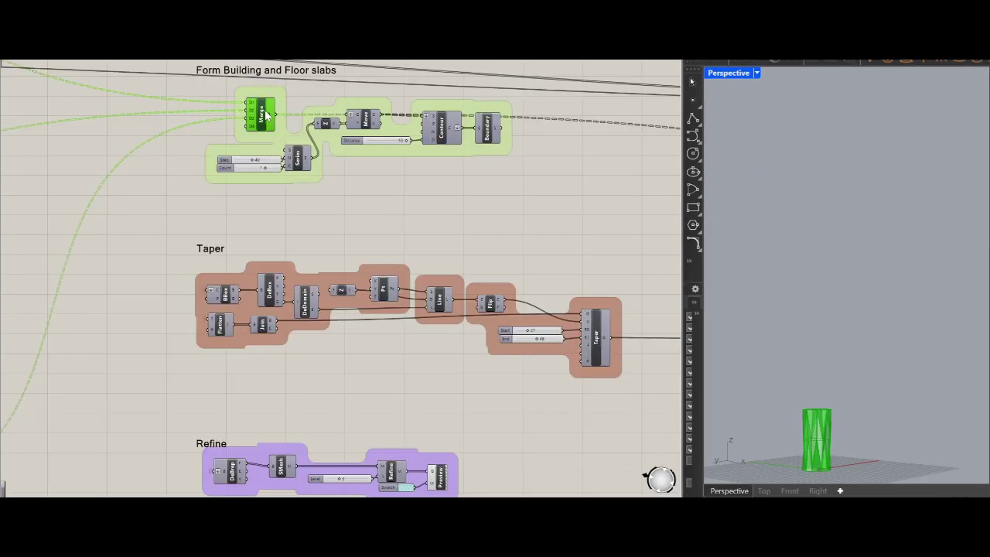
click(370, 122)
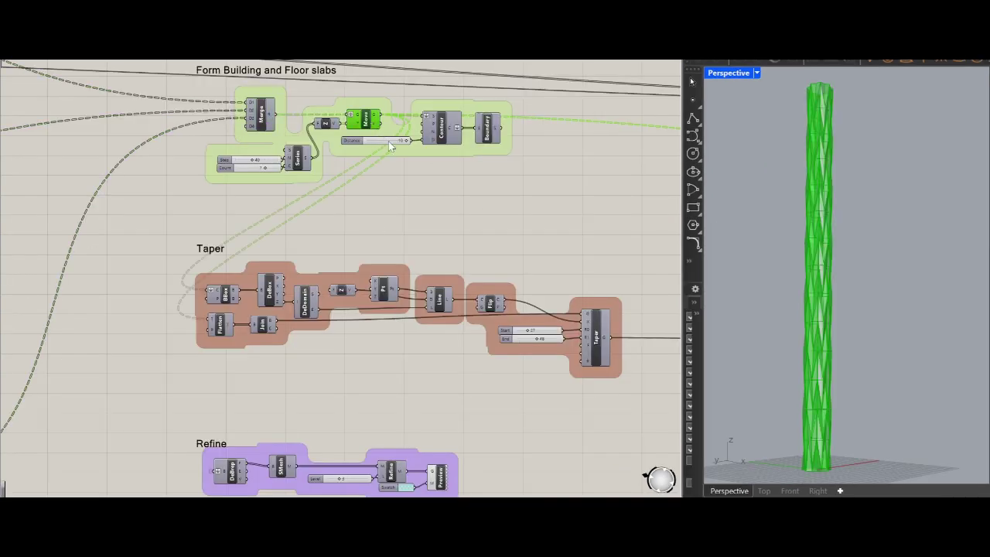
shift+click(446, 132)
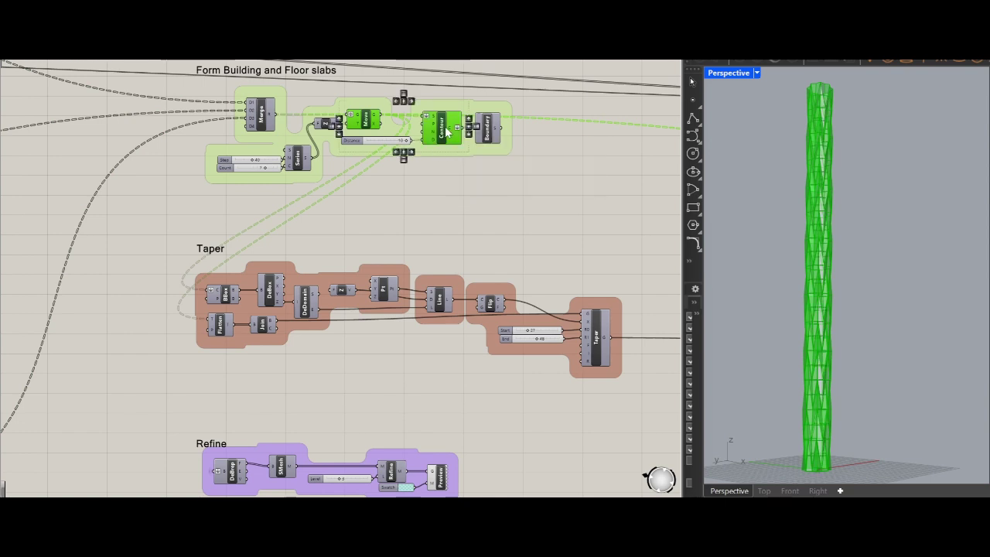
shift+click(491, 141)
click(415, 205)
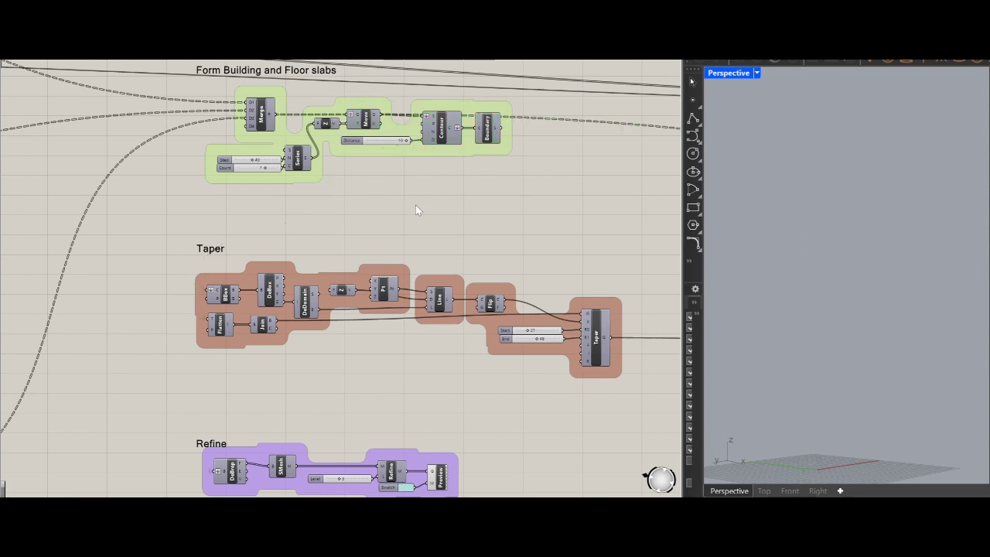
Preview the Taper group's bounding box and tapered tower, and the Refine group's deconstructed faces, simple mesh and refined mesh
click(222, 294)
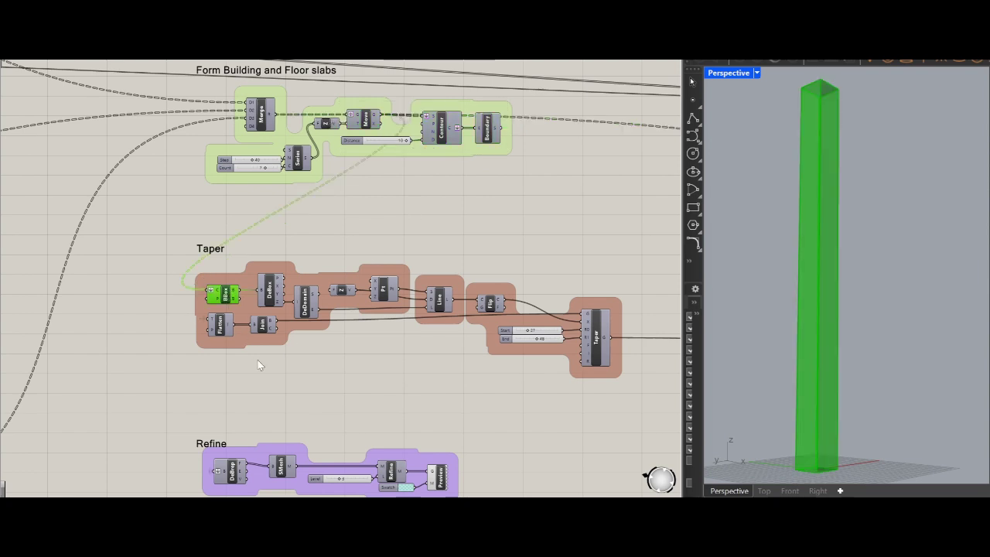
click(596, 346)
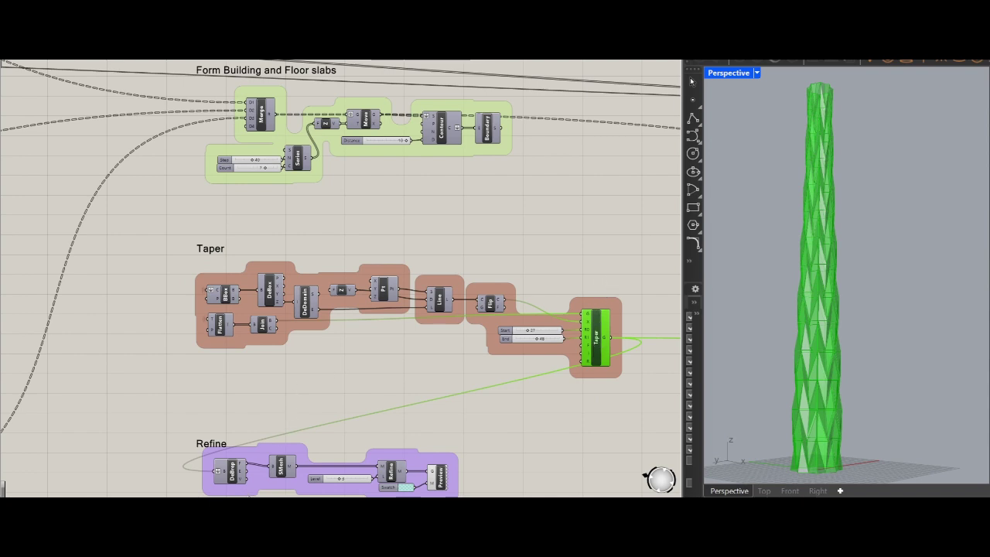
click(232, 471)
click(281, 466)
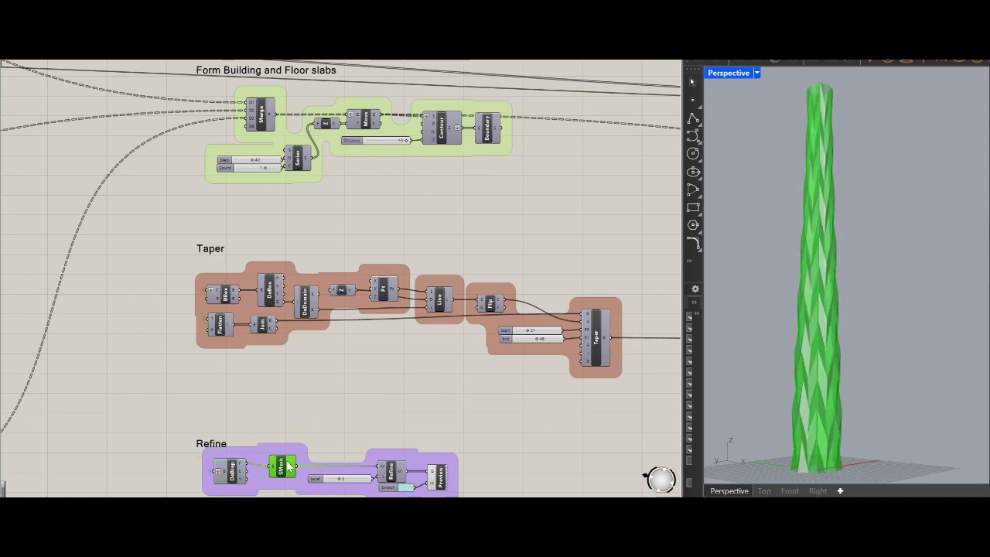
click(392, 472)
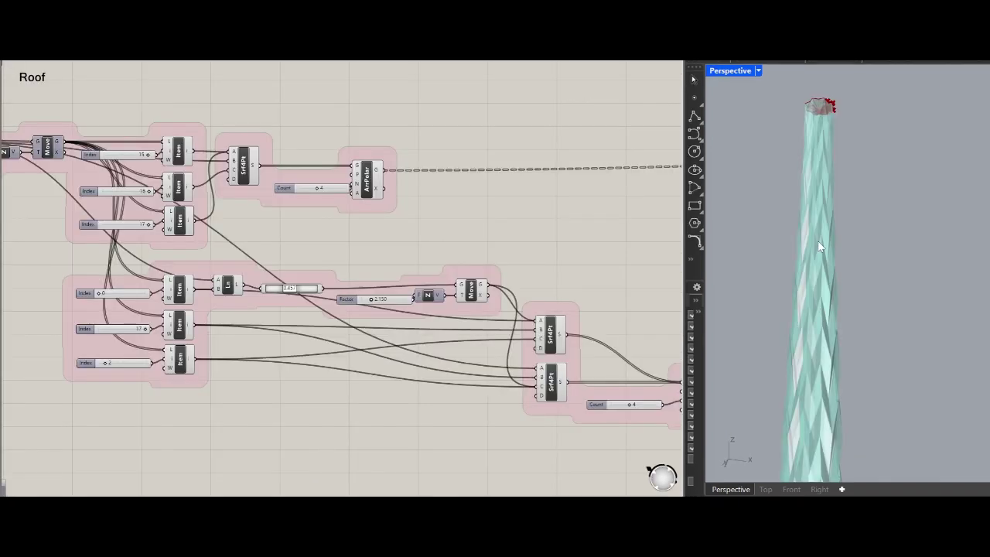
Examine the roof surfaces on top of the tower from close up
right_drag(817, 240, 836, 306)
scroll(852, 315, up, 5)
scroll(840, 311, up, 5)
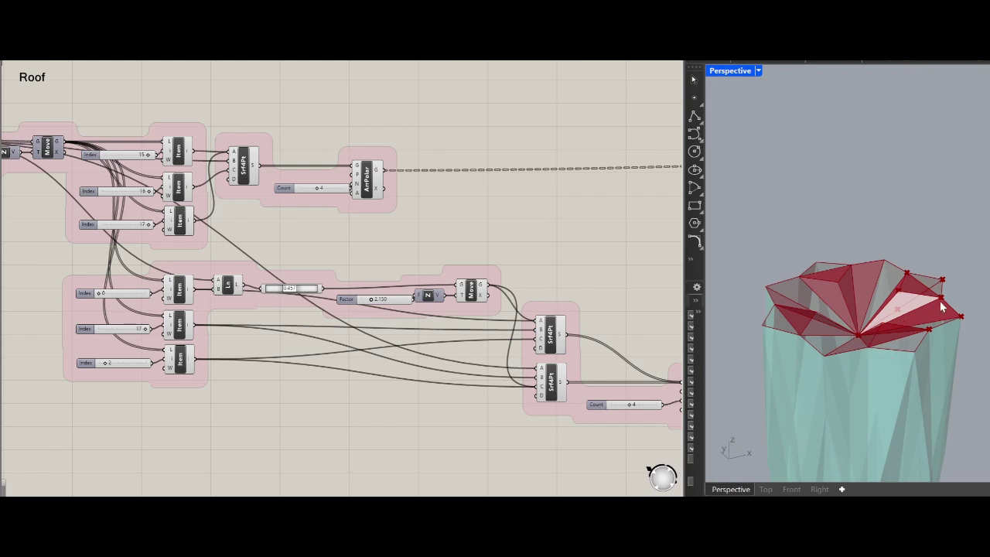
scroll(940, 302, up, 5)
scroll(923, 302, down, 5)
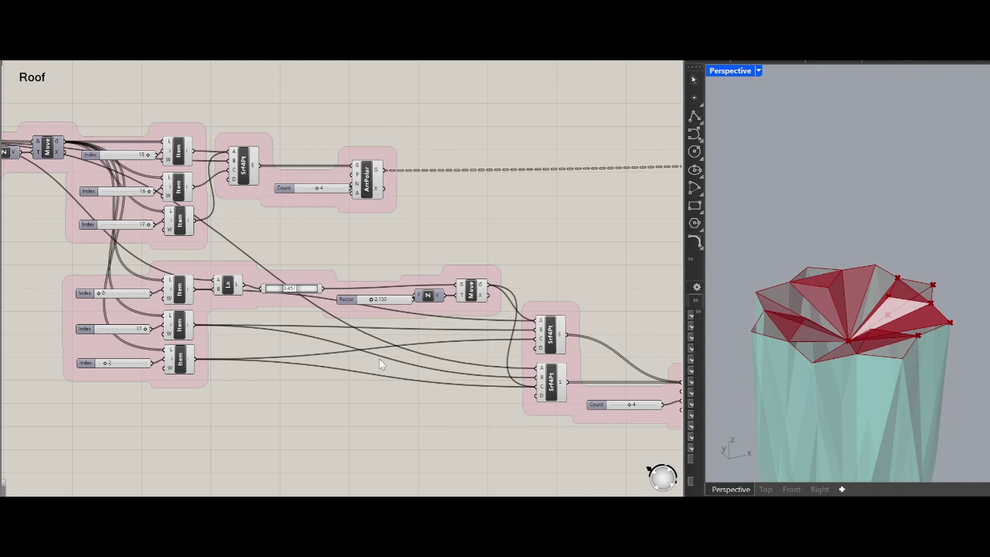
Preview the Roof group's guide line, raised midpoint, two four-point surfaces and their polar array
click(230, 286)
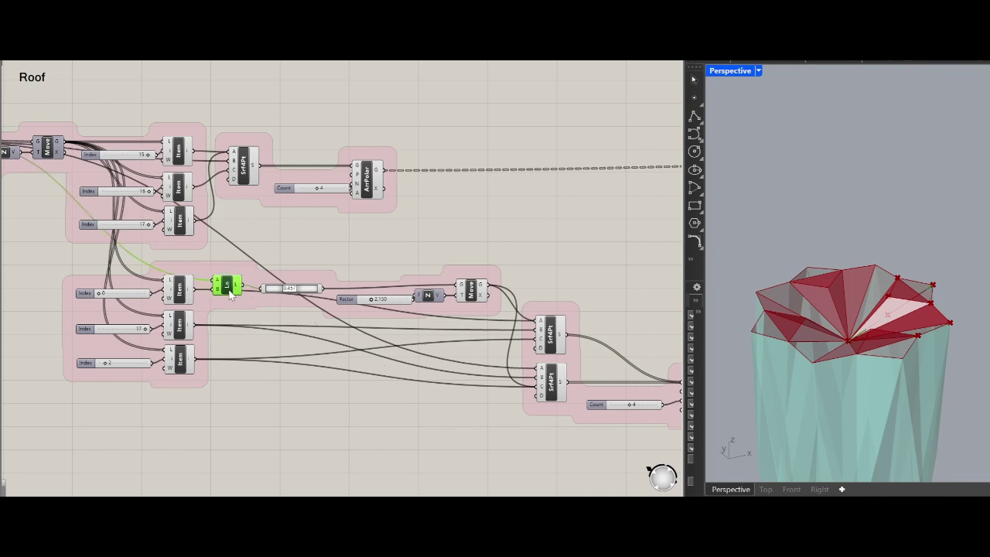
click(309, 290)
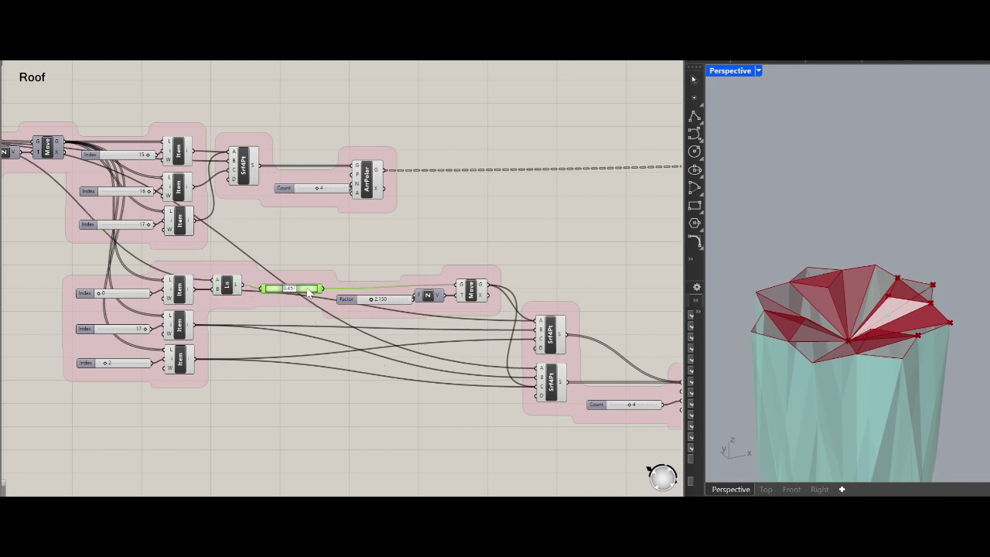
click(469, 296)
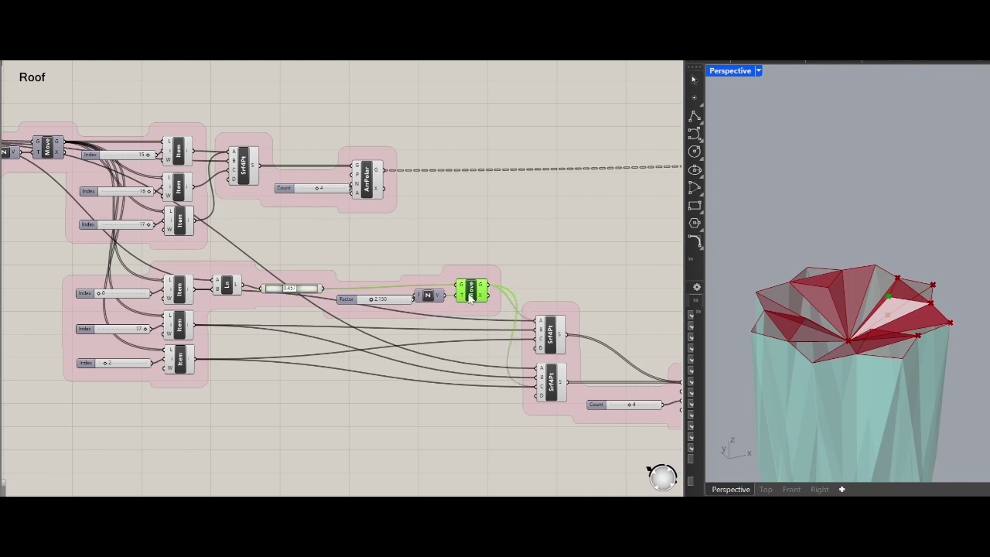
click(552, 338)
right_drag(555, 391, 377, 362)
click(377, 361)
click(514, 374)
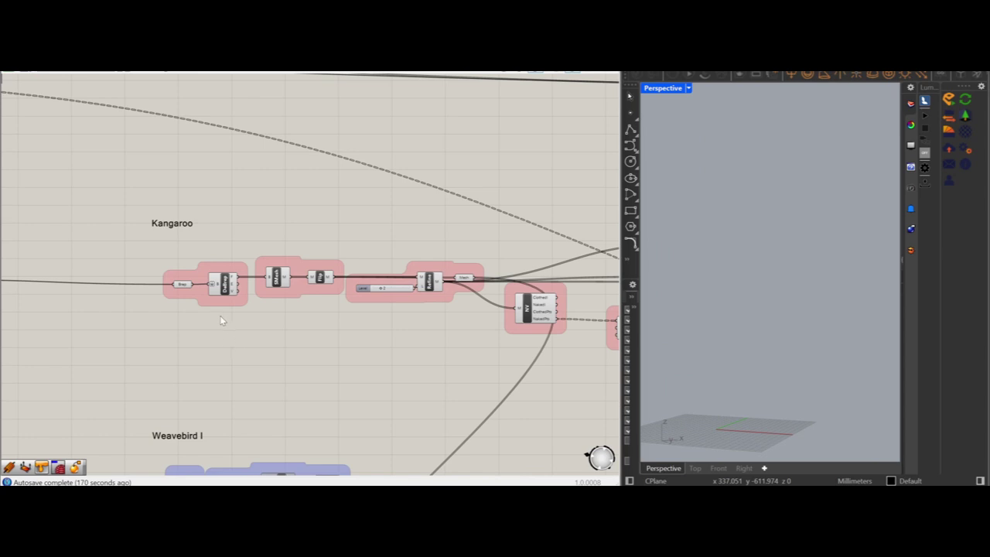
Preview the Kangaroo group's deconstructed tower, its simple mesh and the refined mesh
click(226, 290)
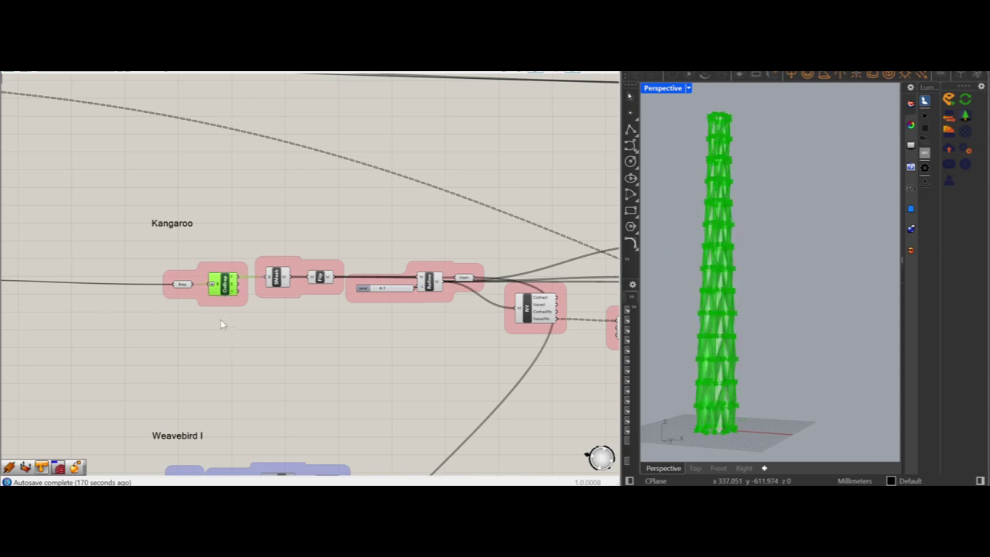
click(280, 278)
right_drag(305, 345, 164, 351)
click(293, 292)
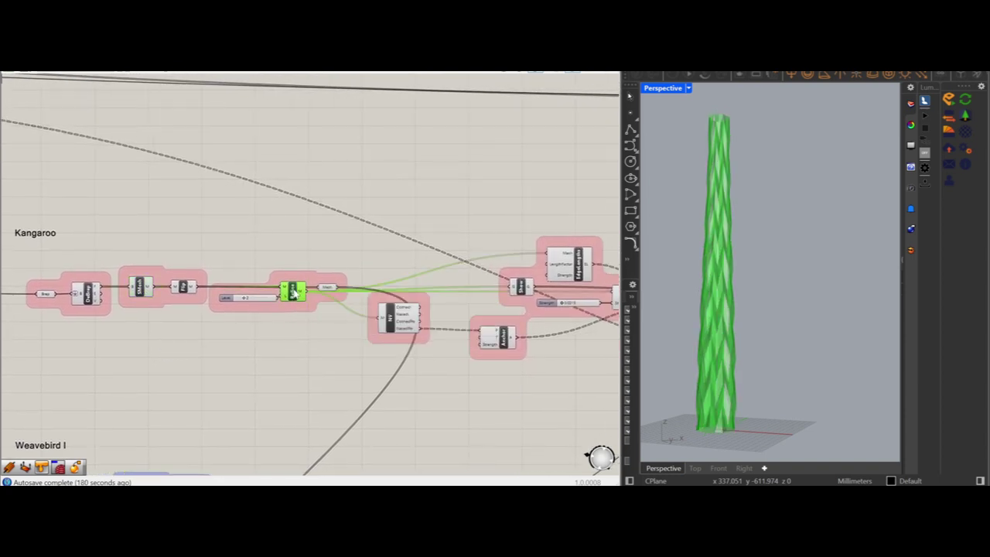
Preview the refined mesh's naked vertices and inspect the Anchor goal they feed in the Kangaroo group
right_drag(323, 385, 153, 371)
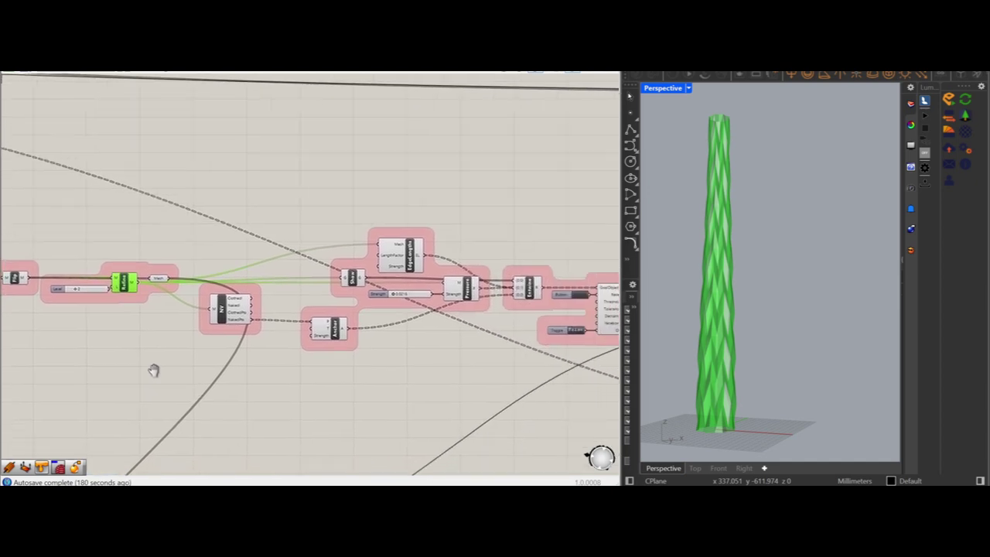
scroll(182, 345, up, 1)
click(231, 308)
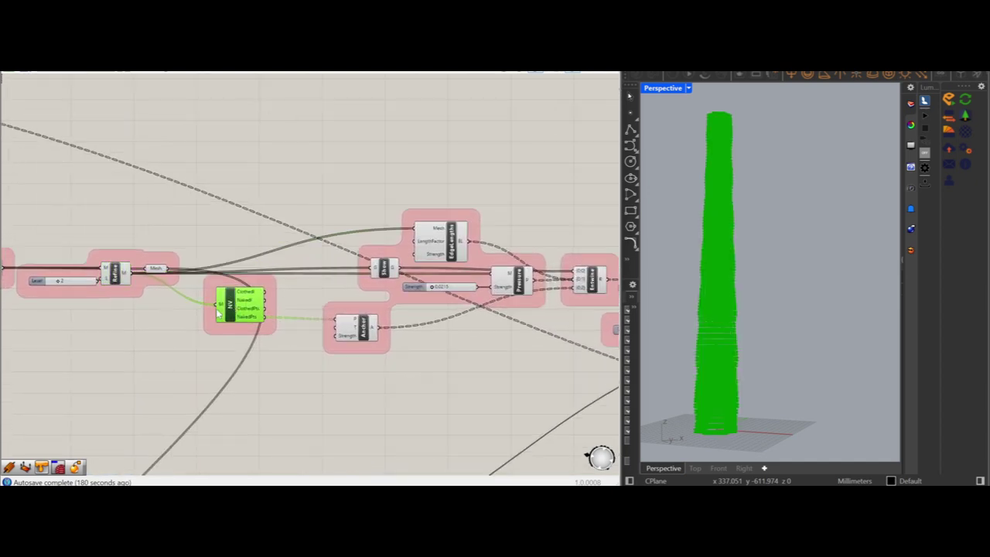
right_drag(334, 338, 159, 299)
click(190, 305)
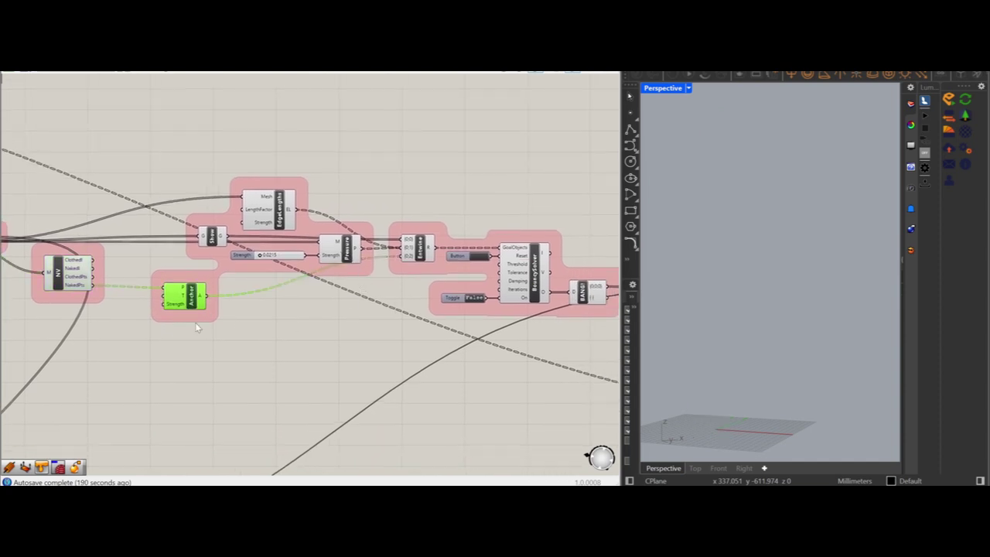
Inspect the Pressure goal, its strength slider's limits and the Entwine component that collects the Kangaroo goals
click(347, 246)
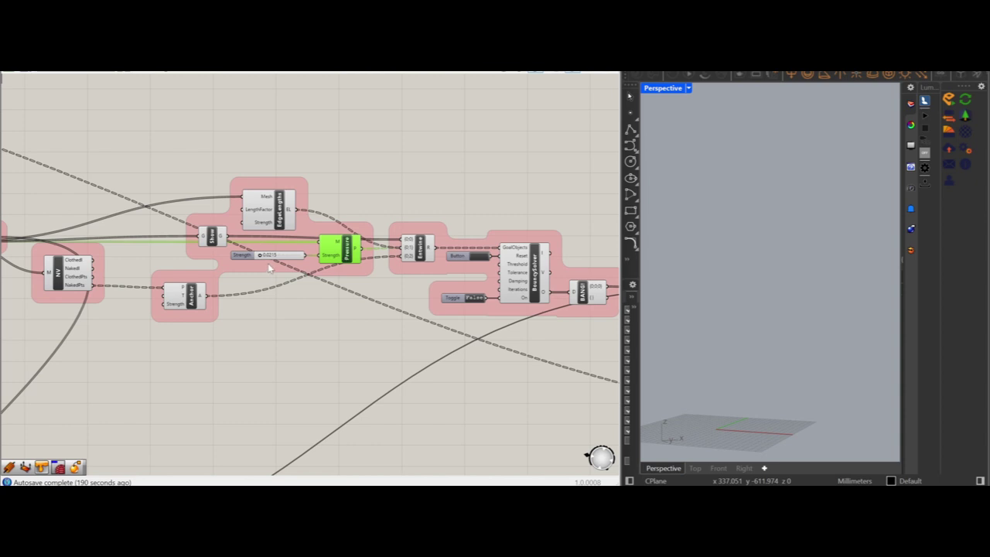
mouse_move(270, 263)
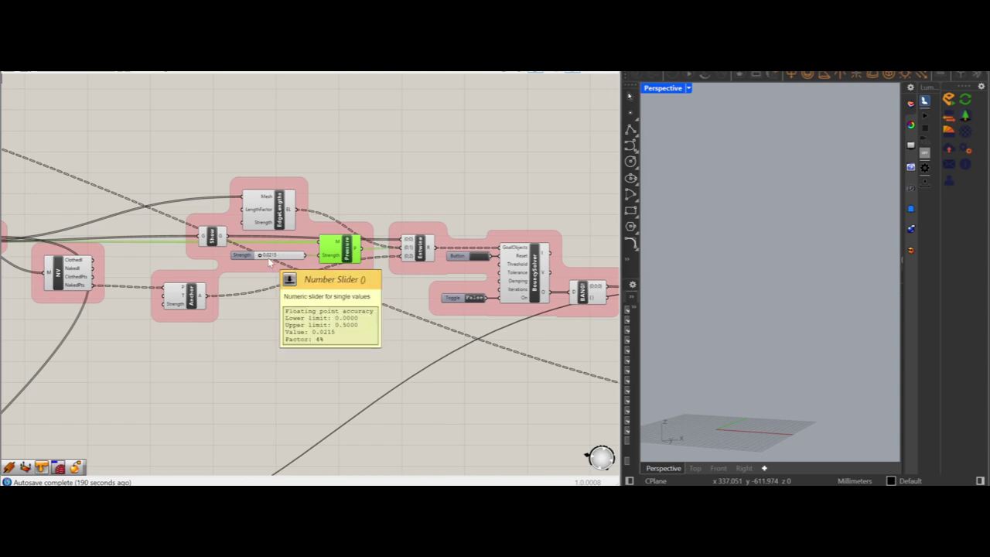
right_drag(314, 273, 229, 264)
click(333, 246)
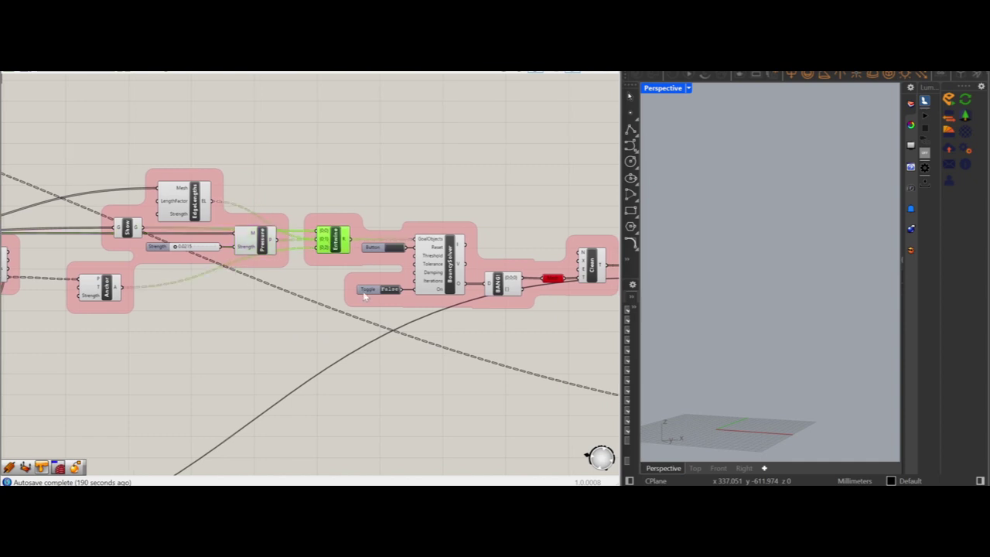
Switch the BouncySolver on by setting its toggle to True, and reset the simulation
click(430, 265)
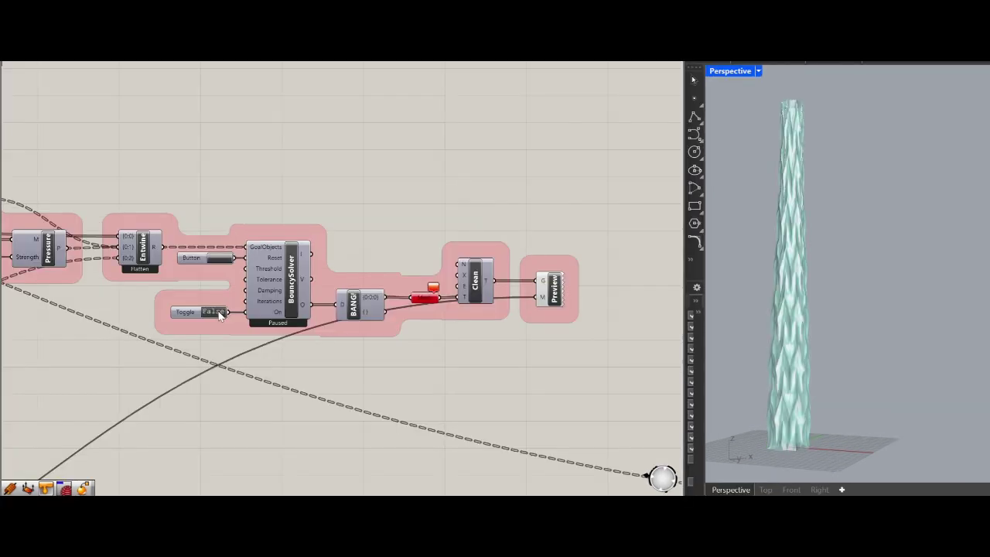
double_click(220, 314)
click(220, 263)
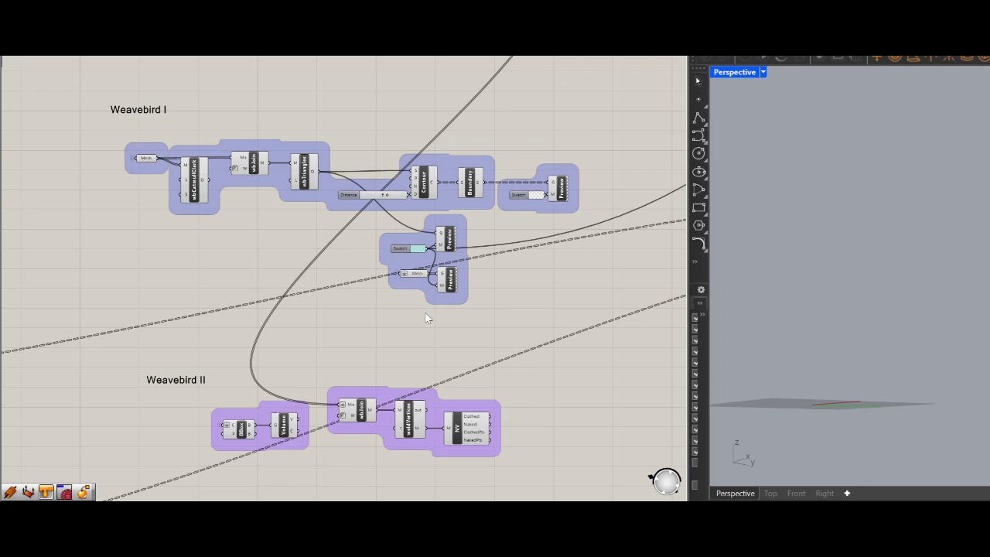
Preview the Weavebird I group's wbTriangles mesh and inspect the Weavebird II group's welded vertices component
click(308, 184)
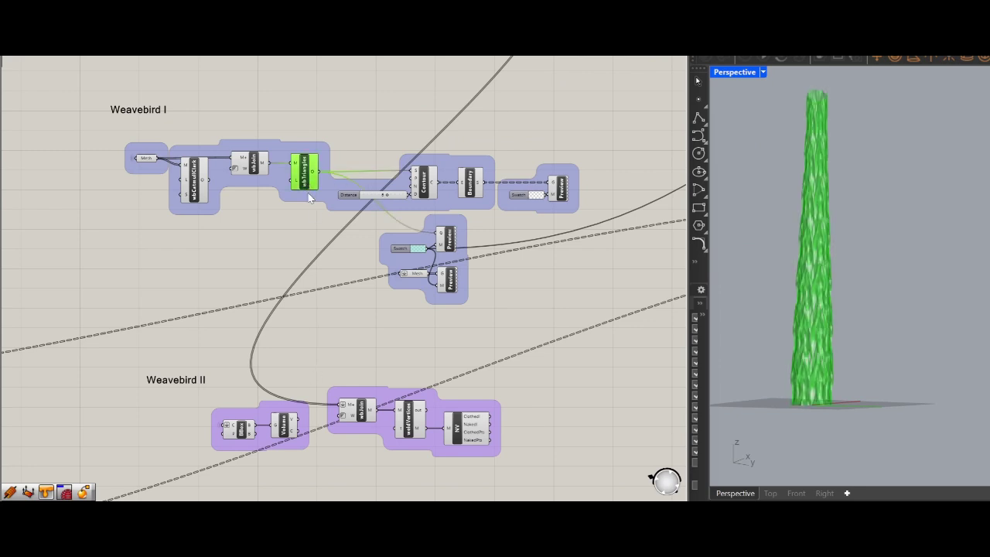
click(412, 421)
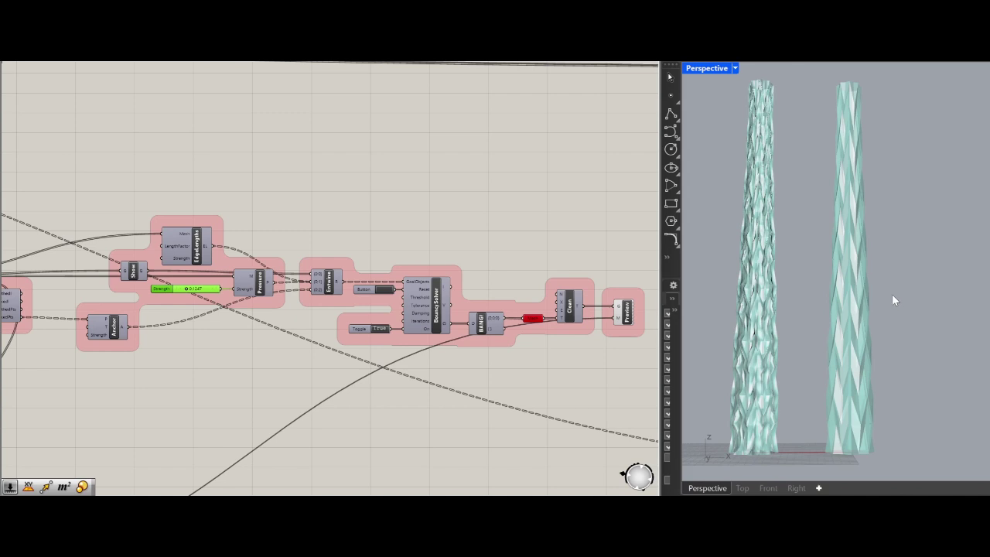
Examine the two tower variants side by side in the perspective view
right_drag(847, 241, 864, 289)
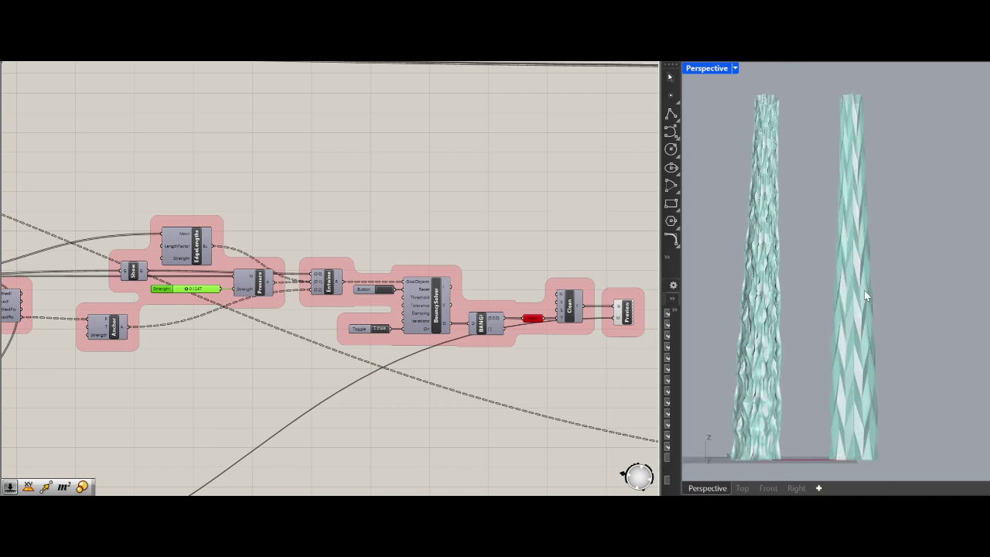